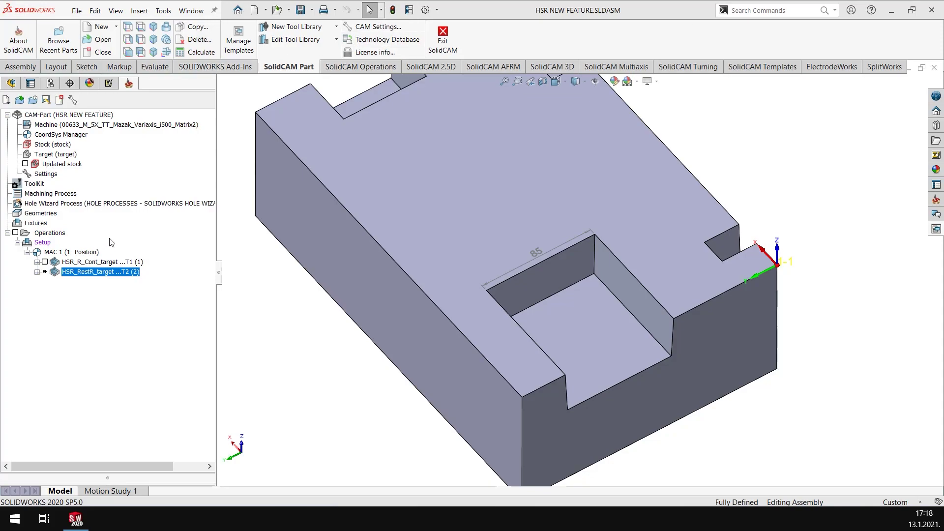
# Display the HSR_R_Cont_target toolpath and orbit the view into the 85 pocket.
pyautogui.click(45, 262)
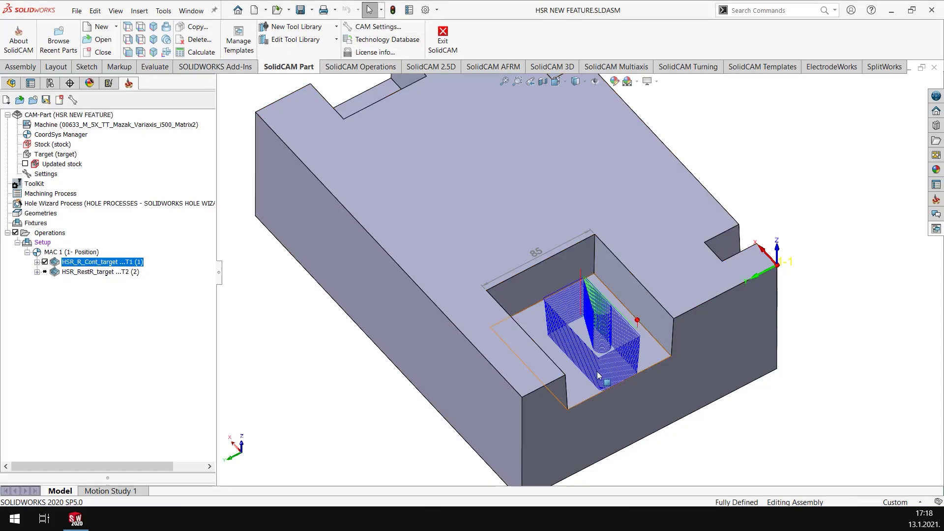
pyautogui.scroll(-3, 618, 340)
pyautogui.moveTo(617, 340); pyautogui.dragTo(471, 128, button='middle')
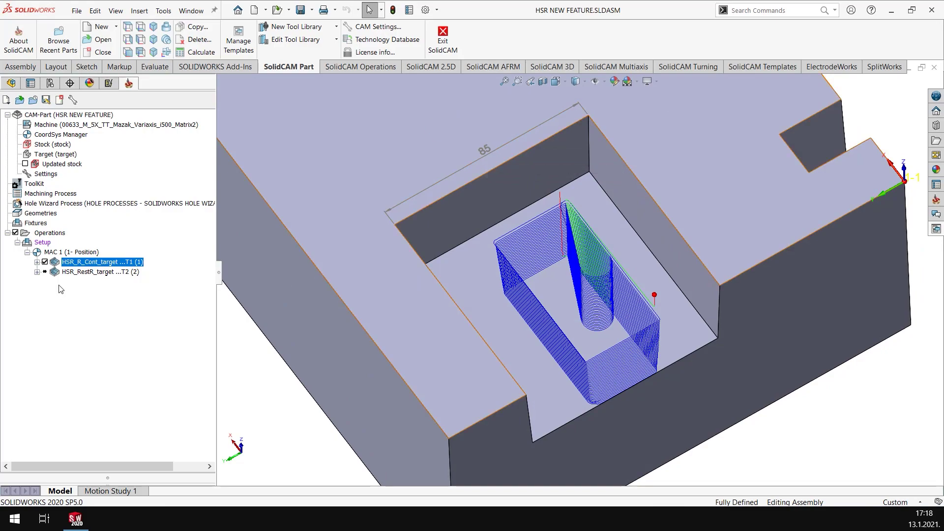
# Check HSR_R_Cont_target's 52 mm bull nose mill on the Tool page, then hide its toolpath.
pyautogui.rightClick(80, 262)
pyautogui.click(113, 126)
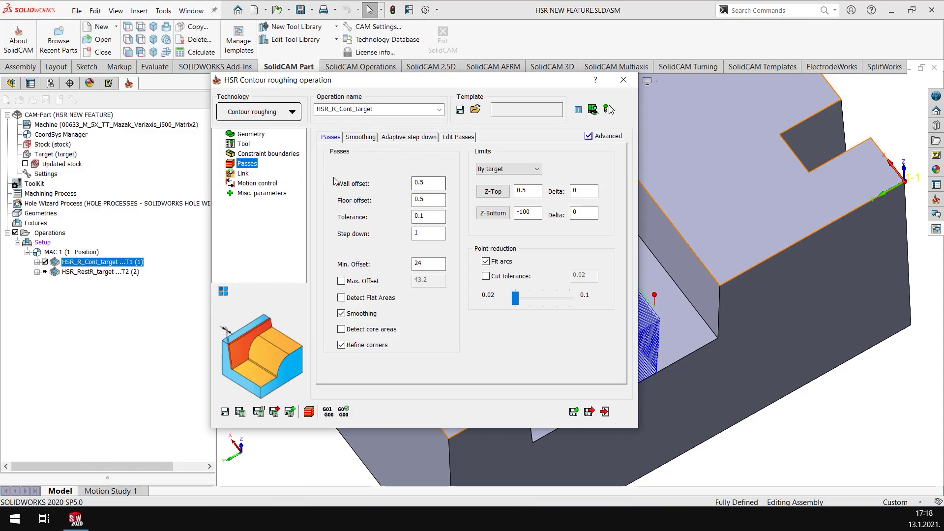
pyautogui.click(243, 144)
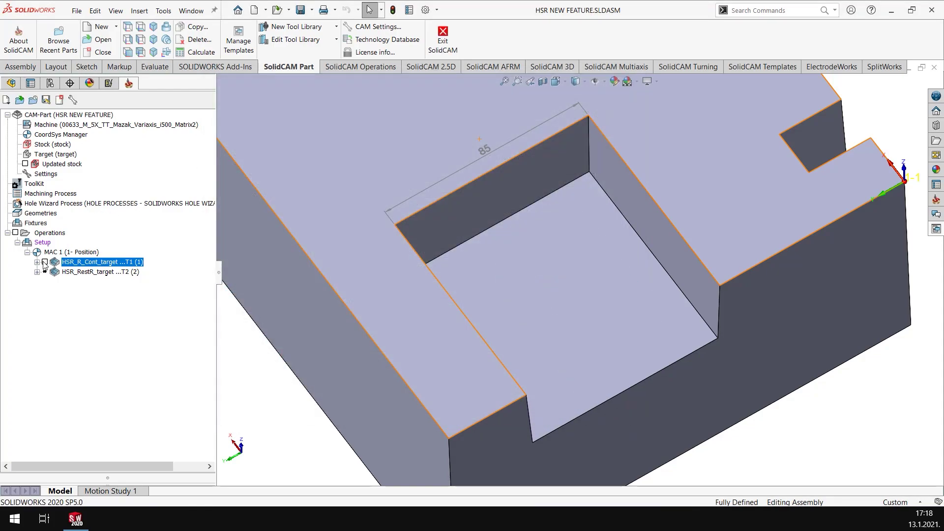
pyautogui.click(45, 262)
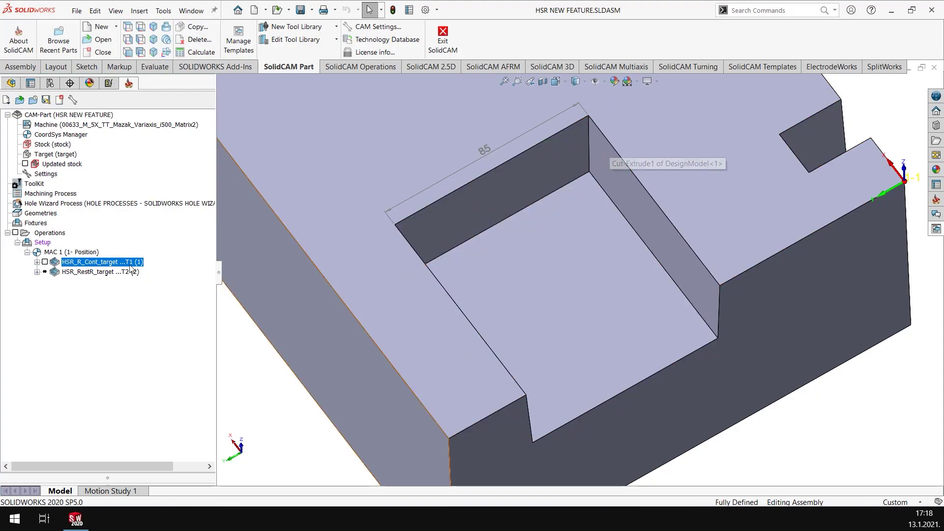
# Confirm HSR_RestR_target's step down 1 and tolerance 0.1 on Passes, then save and calculate.
pyautogui.rightClick(88, 272)
pyautogui.click(122, 124)
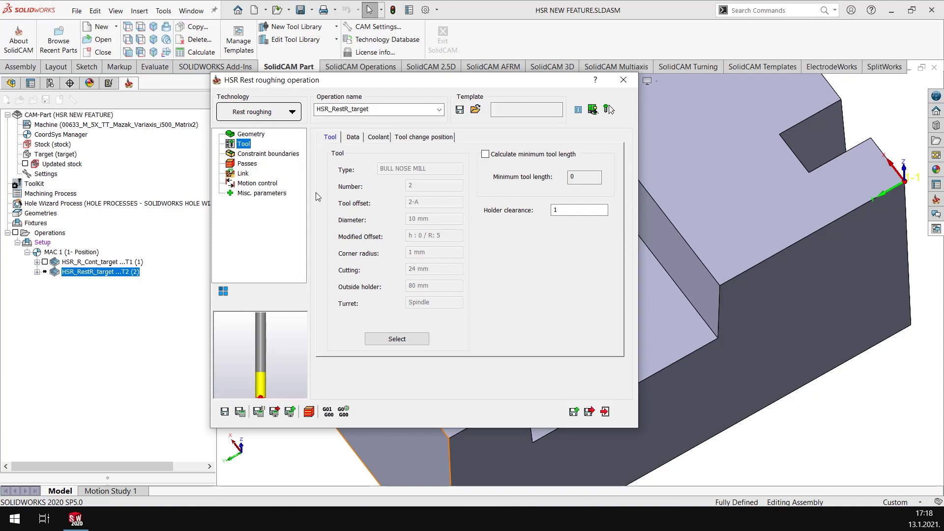
pyautogui.click(247, 163)
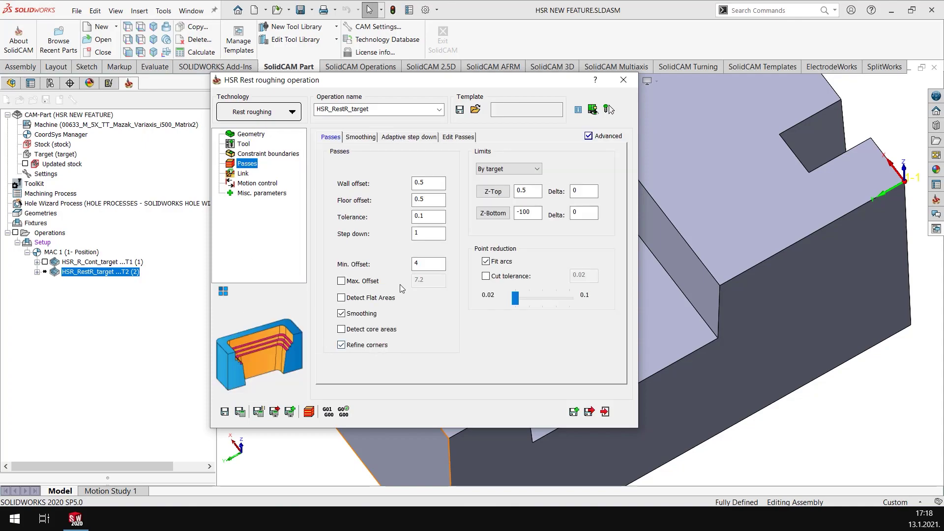
pyautogui.doubleClick(428, 233)
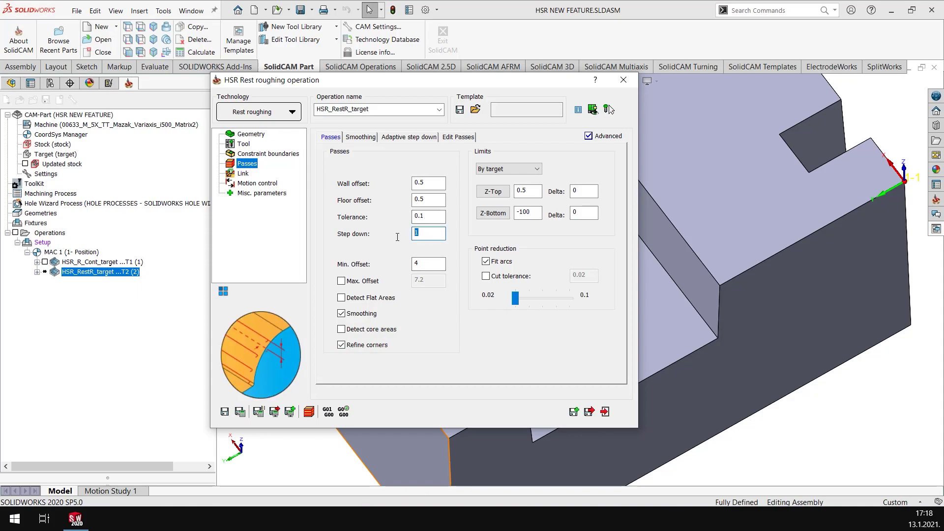
pyautogui.doubleClick(424, 217)
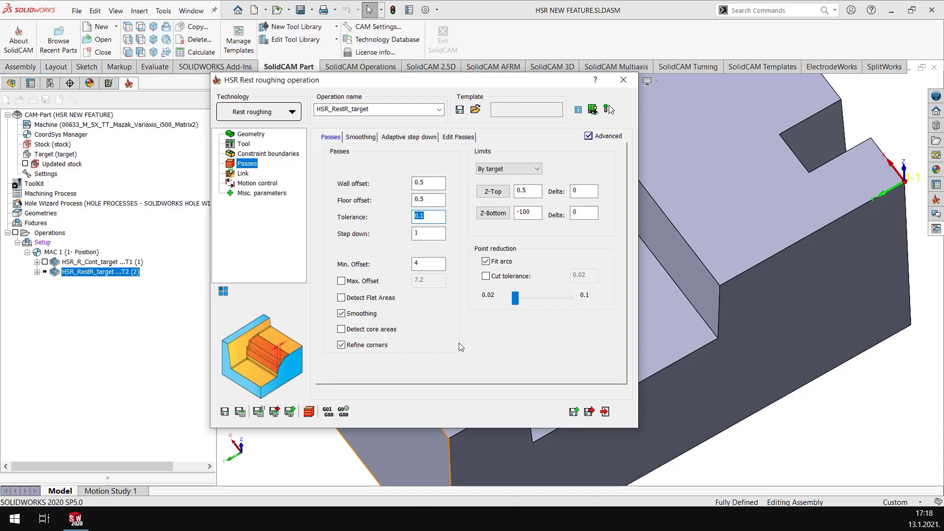
pyautogui.click(241, 412)
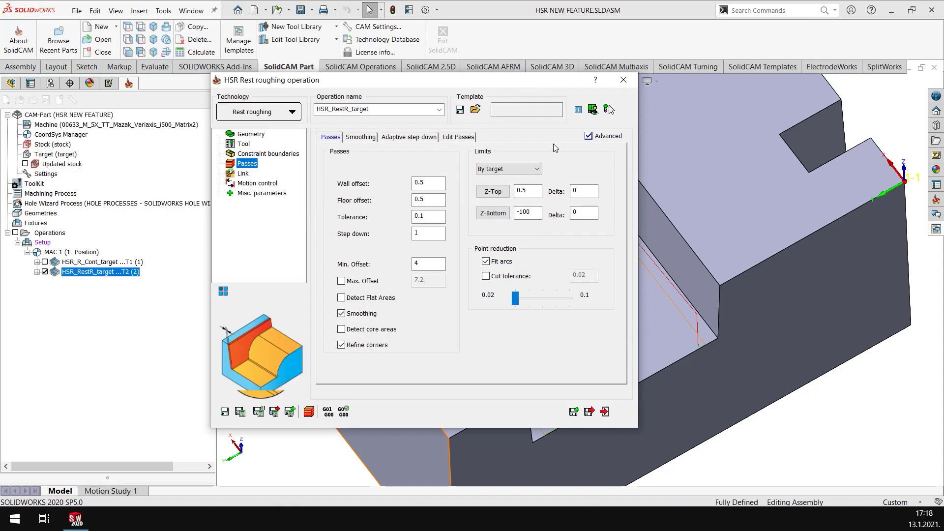
# Close the rest roughing dialog and orbit to the toolpath patches at the pocket corners.
pyautogui.click(623, 79)
pyautogui.moveTo(590, 221)
pyautogui.mouseDown(button='middle')
pyautogui.moveTo(548, 261)
pyautogui.moveTo(593, 207)
pyautogui.mouseUp(button='middle')
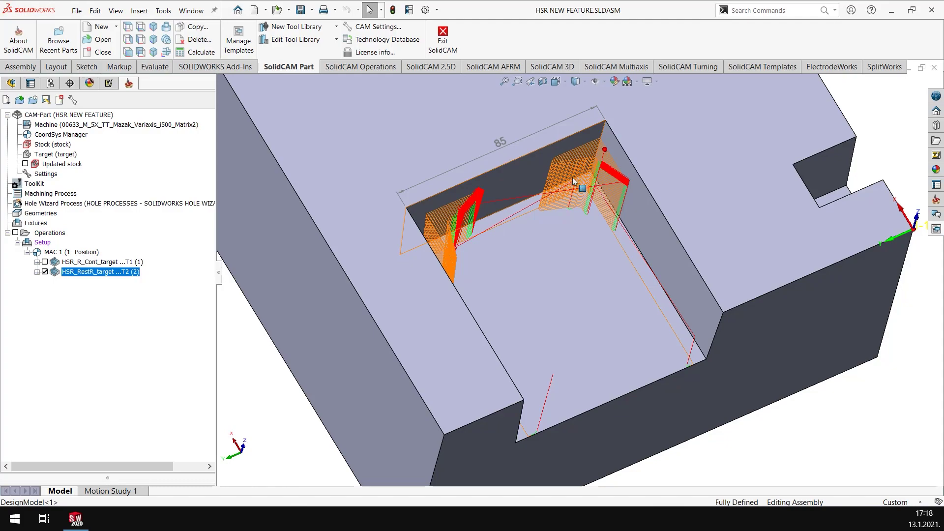
# Reopen HSR_RestR_target and enter 100 in Join gaps of, replacing 24.
pyautogui.rightClick(78, 271)
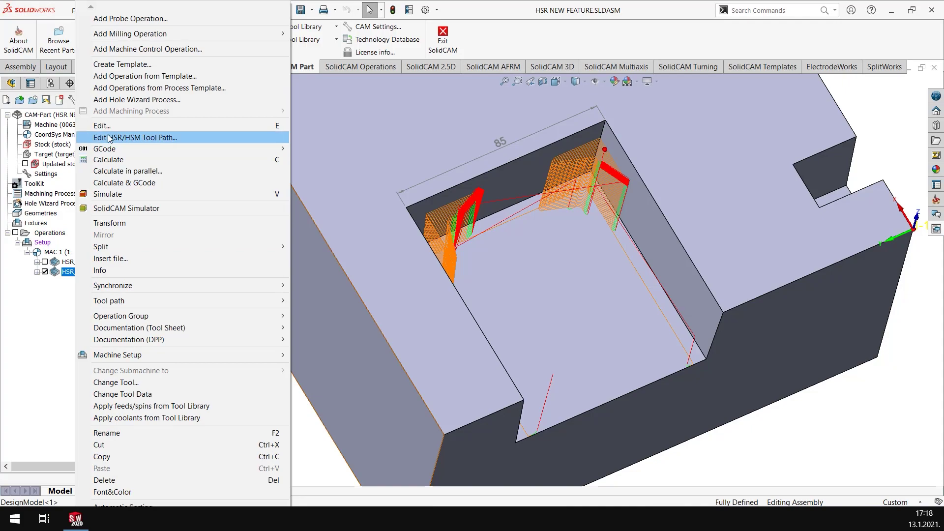
pyautogui.click(104, 125)
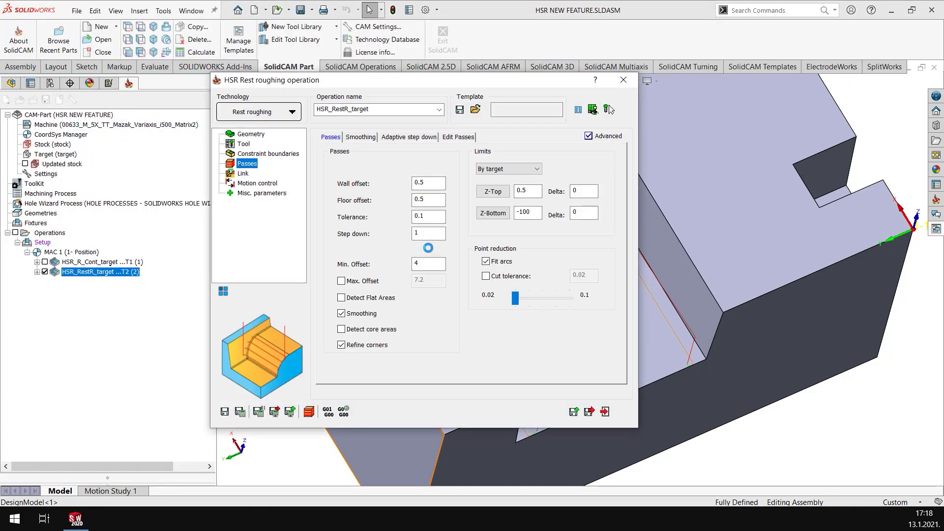
pyautogui.click(454, 139)
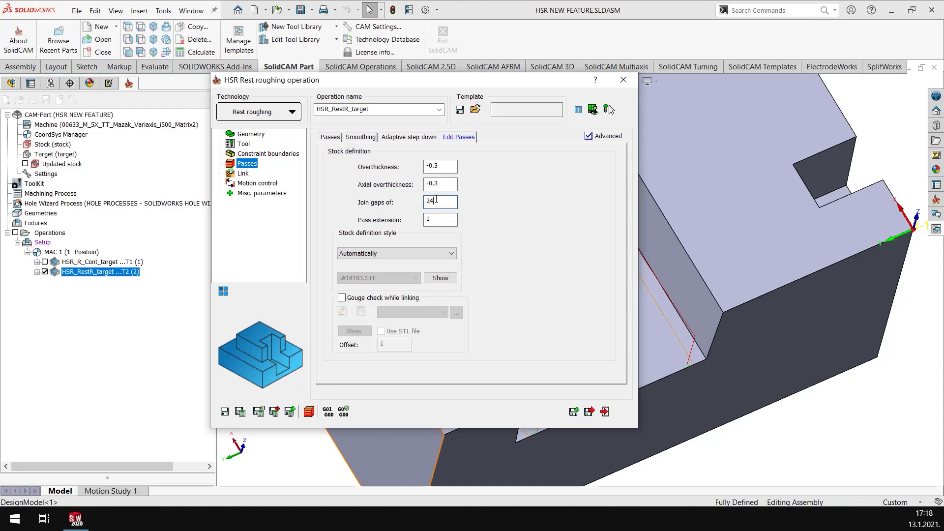
pyautogui.moveTo(468, 85); pyautogui.dragTo(252, 118)
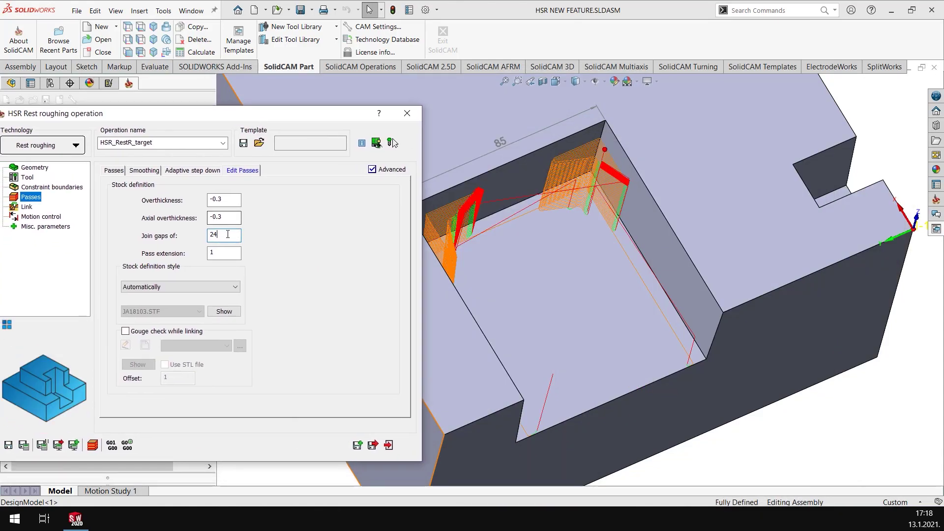
pyautogui.moveTo(223, 235); pyautogui.dragTo(200, 238)
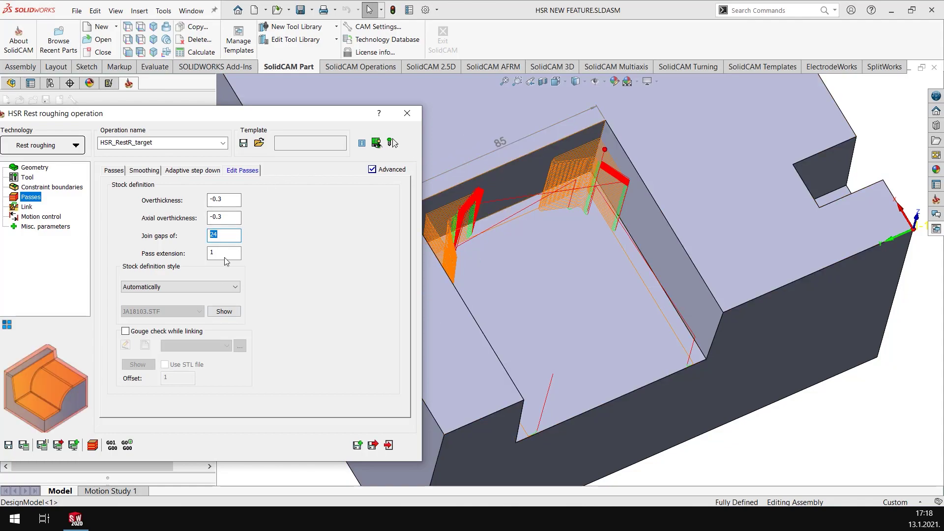
pyautogui.write('100')
# Recalculate with gaps joined up to 100, then reselect Join gaps of to restore 24.
pyautogui.click(24, 445)
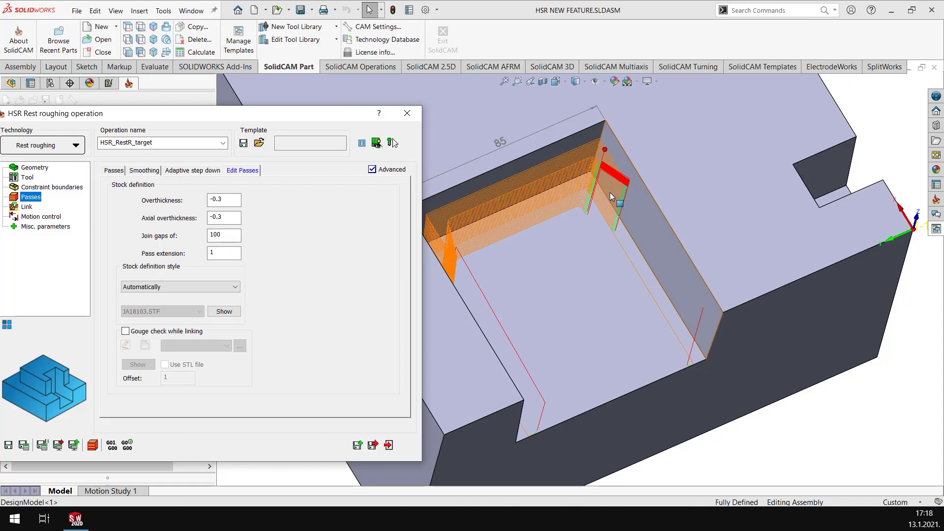
pyautogui.doubleClick(231, 237)
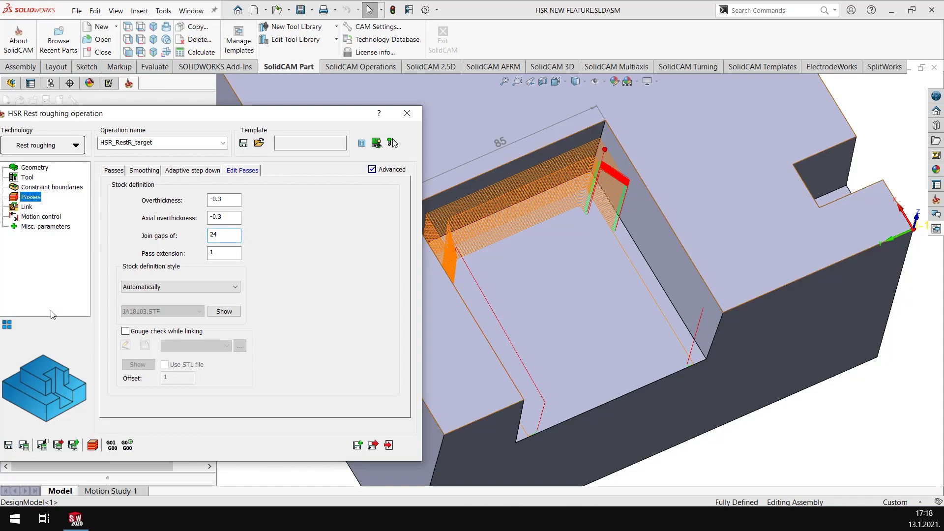
# Recalculate the rest roughing toolpath with Join gaps of 24.
pyautogui.click(23, 445)
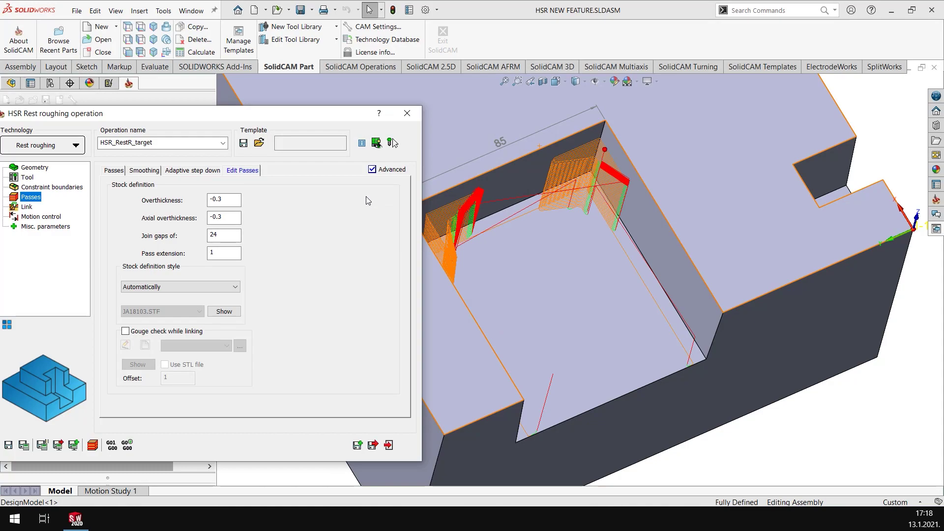
# Enter 10 as the rest roughing Pass extension value.
pyautogui.rightClick(232, 254)
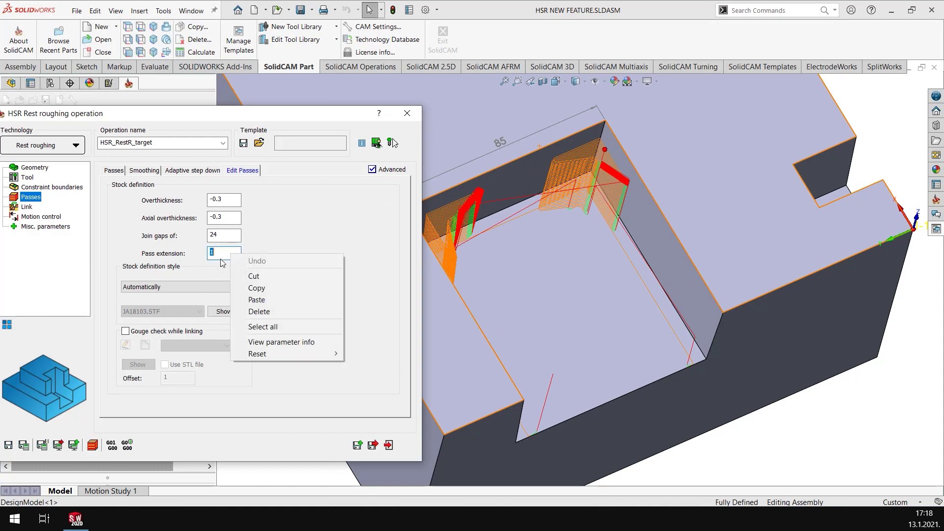
pyautogui.press('Escape')
pyautogui.write('10')
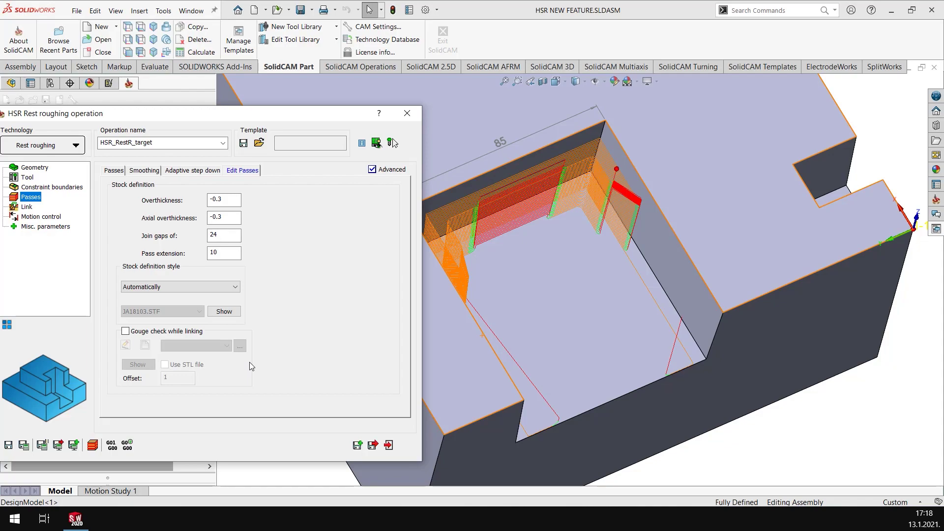
# Set Pass extension to 5, recalculate, and zoom over the resulting corner patches.
pyautogui.doubleClick(224, 252)
pyautogui.write('5')
pyautogui.click(23, 445)
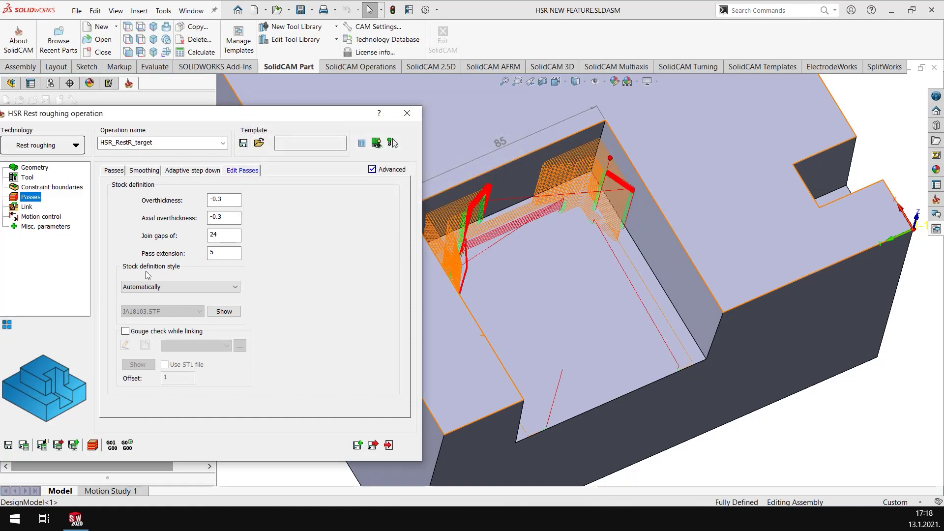
pyautogui.scroll(-5, 518, 187)
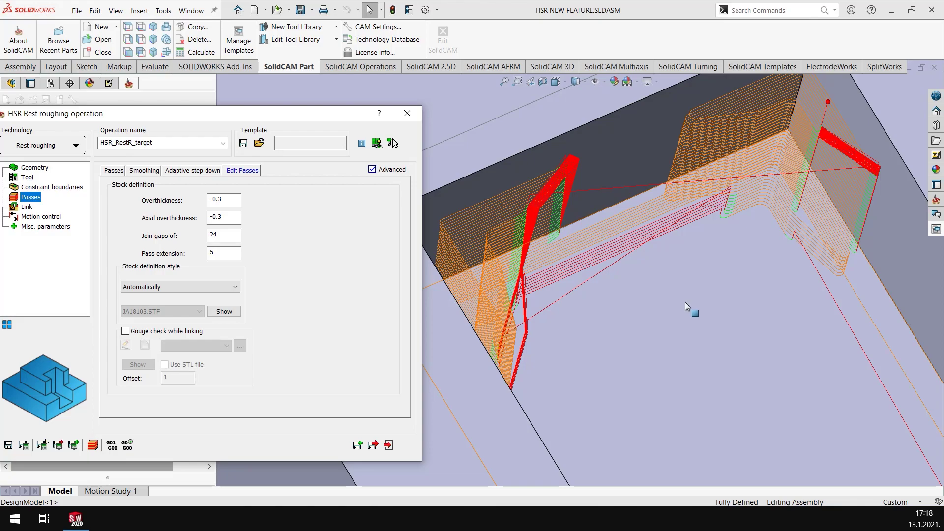
pyautogui.scroll(3, 687, 306)
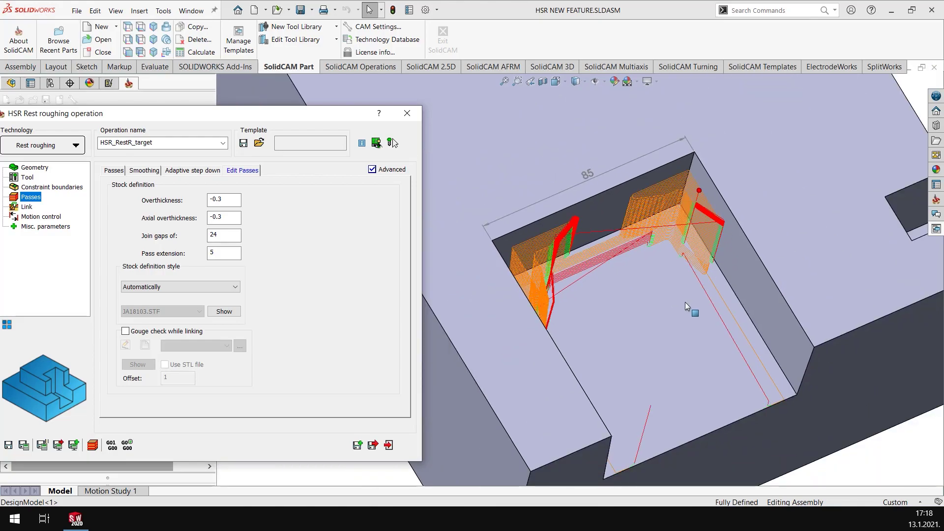